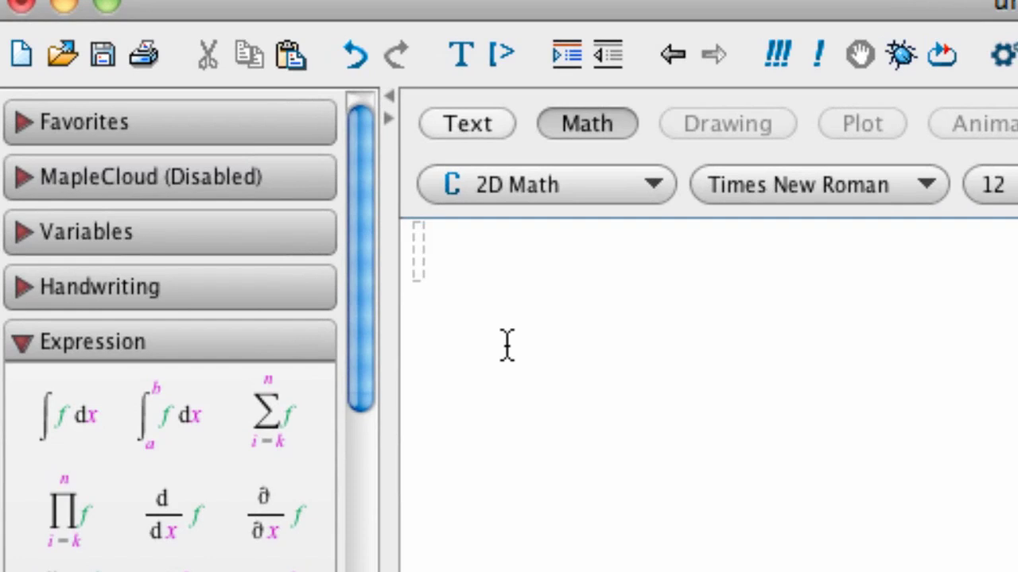
Define y := x → x^2 + x − 1 with the palette arrow and execute it
{"action": "type", "text": "y :"}
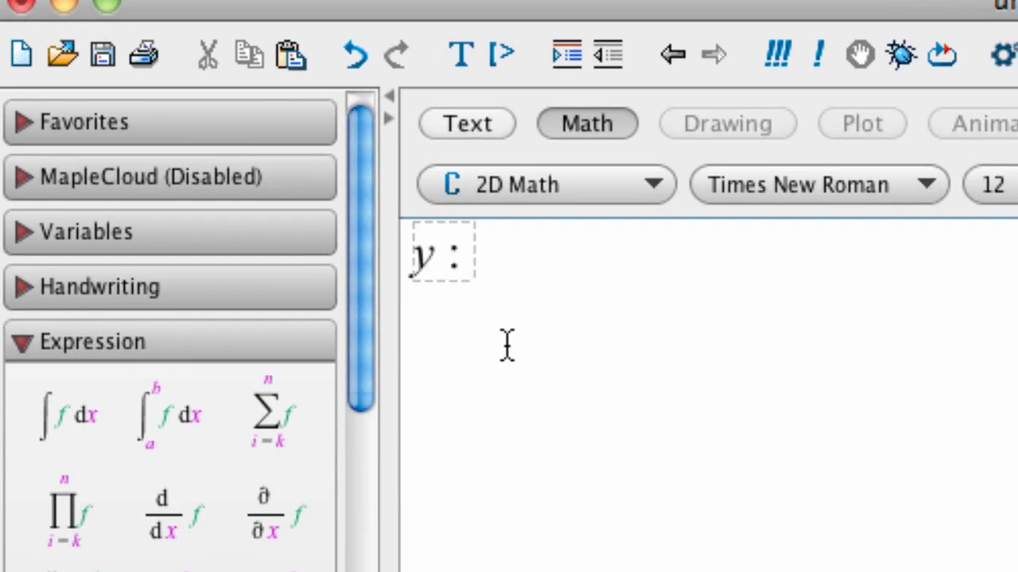
{"action": "type", "text": "= "}
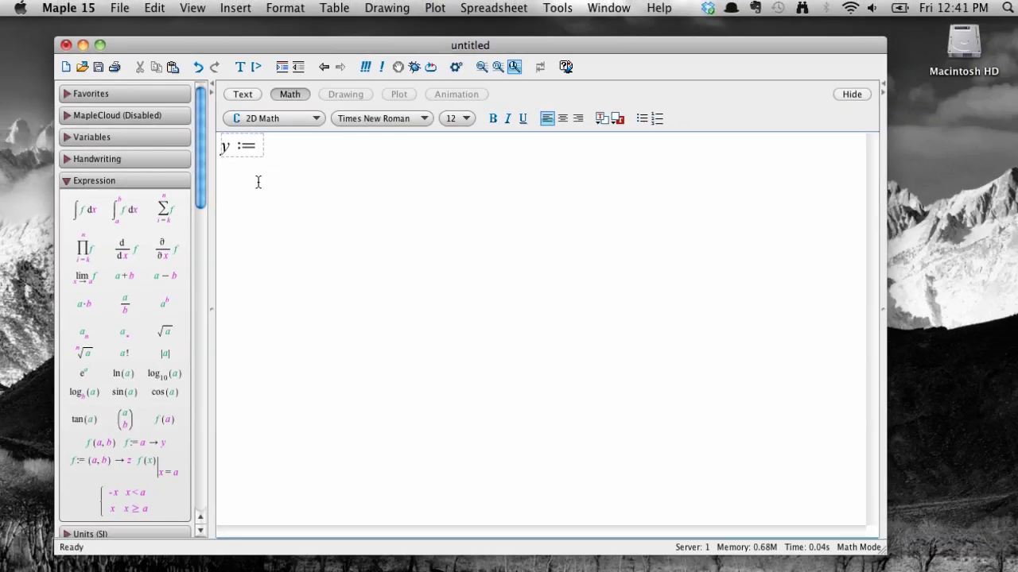
{"action": "type", "text": "x"}
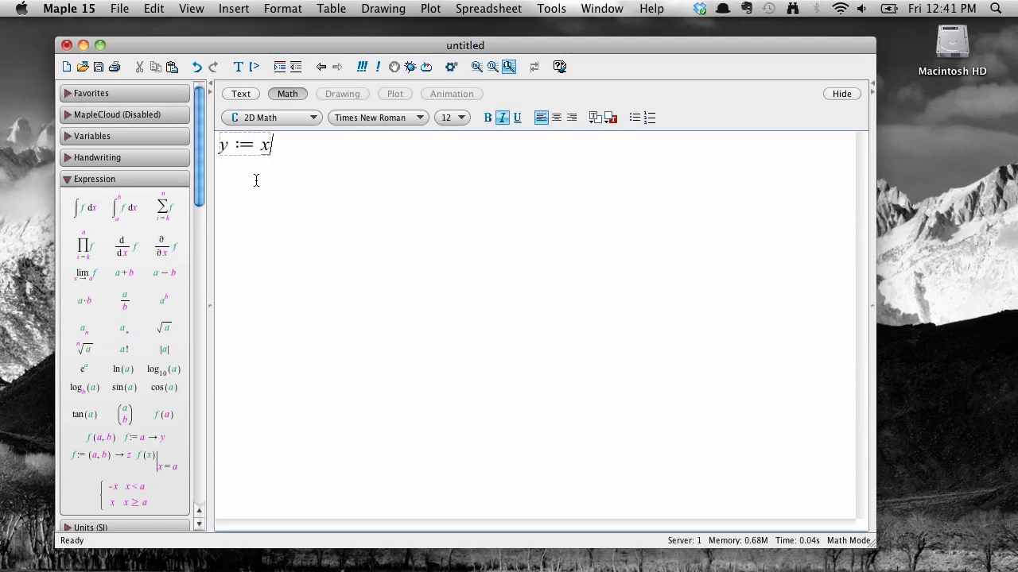
{"action": "scroll", "coordinate": [141, 307], "scroll_direction": "down", "scroll_amount": 15}
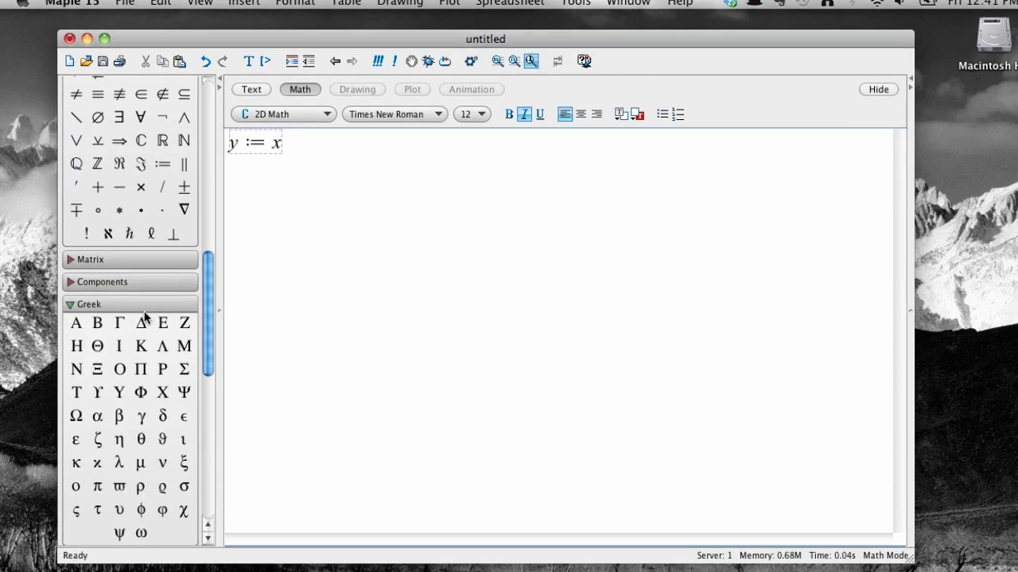
{"action": "scroll", "coordinate": [144, 317], "scroll_direction": "down", "scroll_amount": 5}
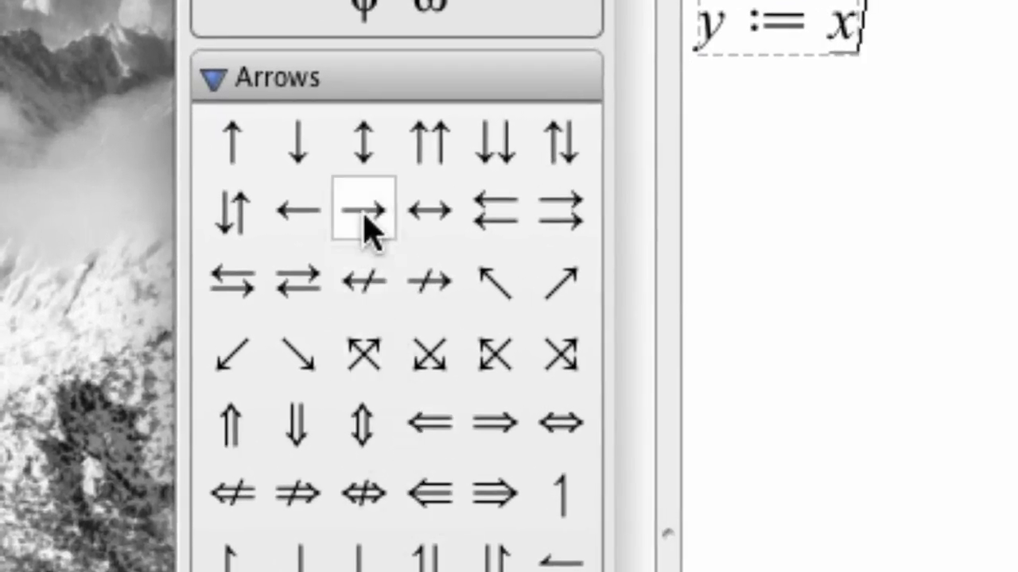
{"action": "left_click", "coordinate": [119, 205]}
{"action": "type", "text": "x"}
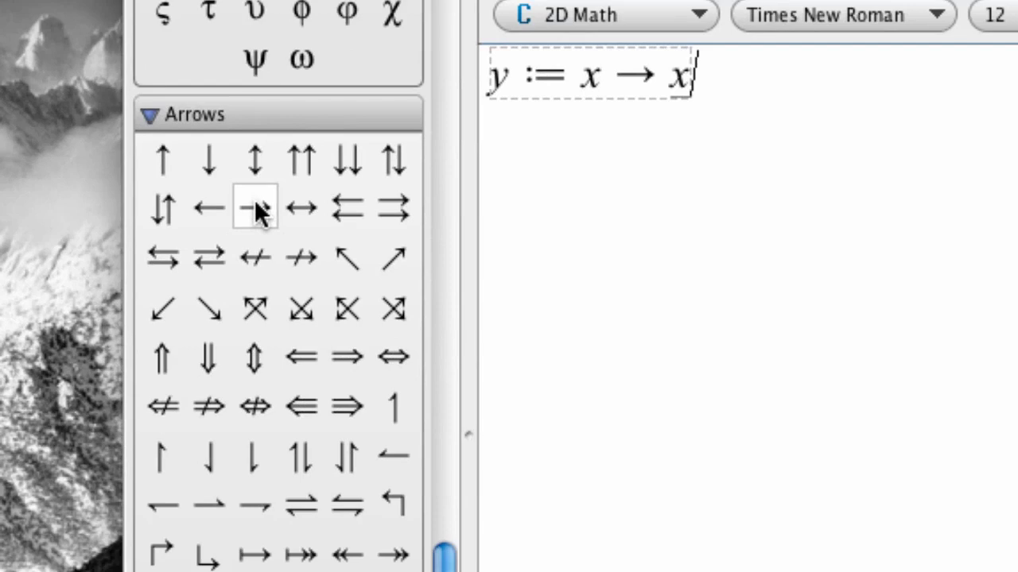
{"action": "type", "text": "^2"}
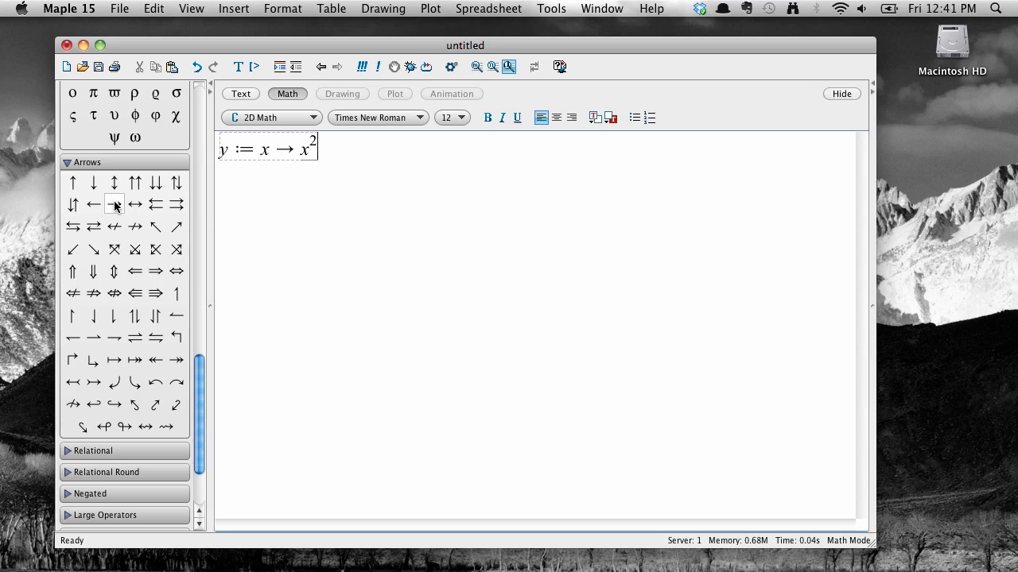
{"action": "key", "text": "Right"}
{"action": "type", "text": "x"}
{"action": "key", "text": "BackSpace"}
{"action": "type", "text": "+x-1"}
{"action": "key", "text": "Return"}
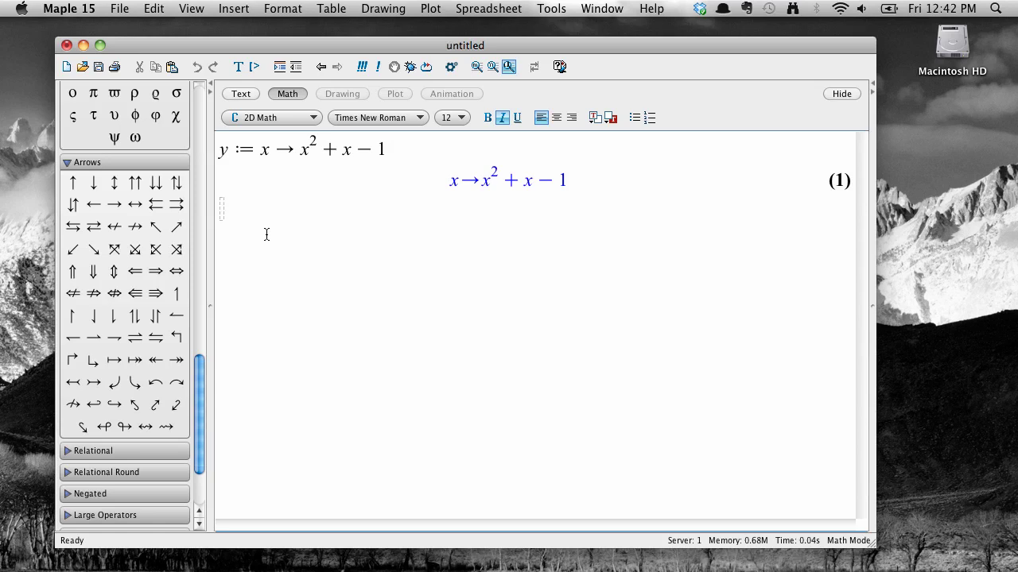
Evaluate y(10) to get 109
{"action": "type", "text": "y(10)"}
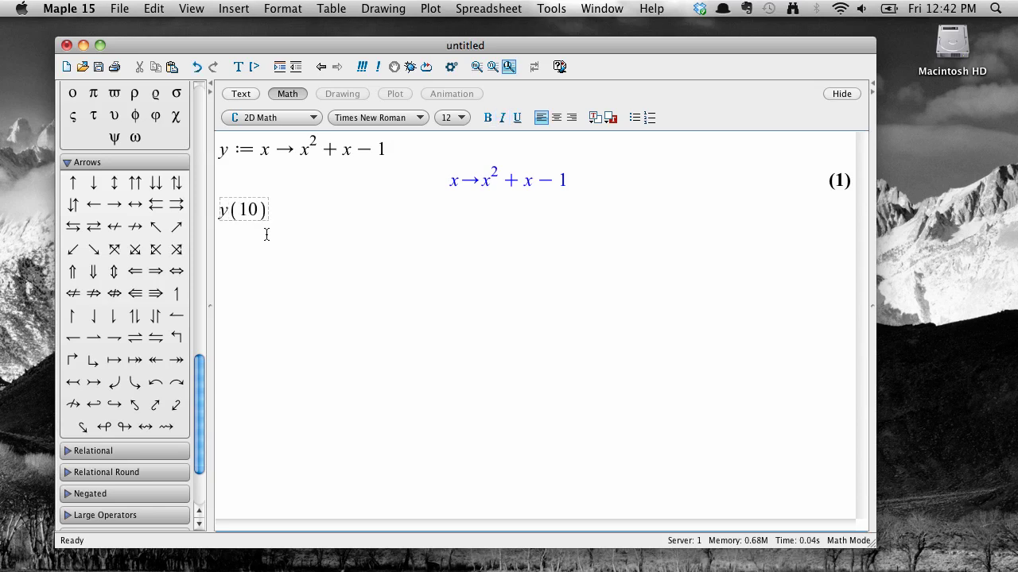
{"action": "key", "text": "Return"}
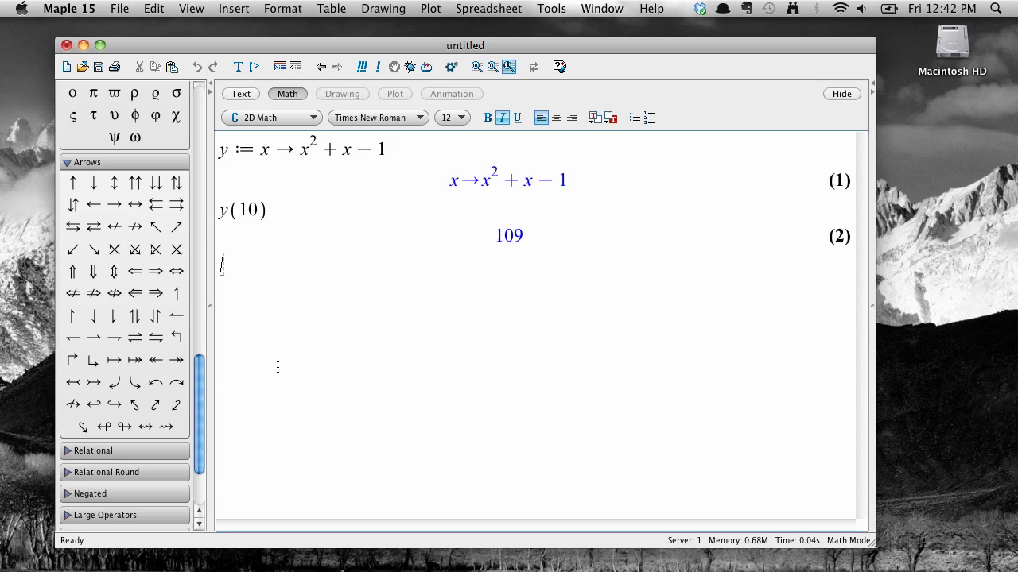
Evaluate y(t^3 − t), then expand output (3) into t^6 − 2t^4 + t^2 + t^3 − t − 1
{"action": "type", "text": "y(t^3"}
{"action": "key", "text": "Right"}
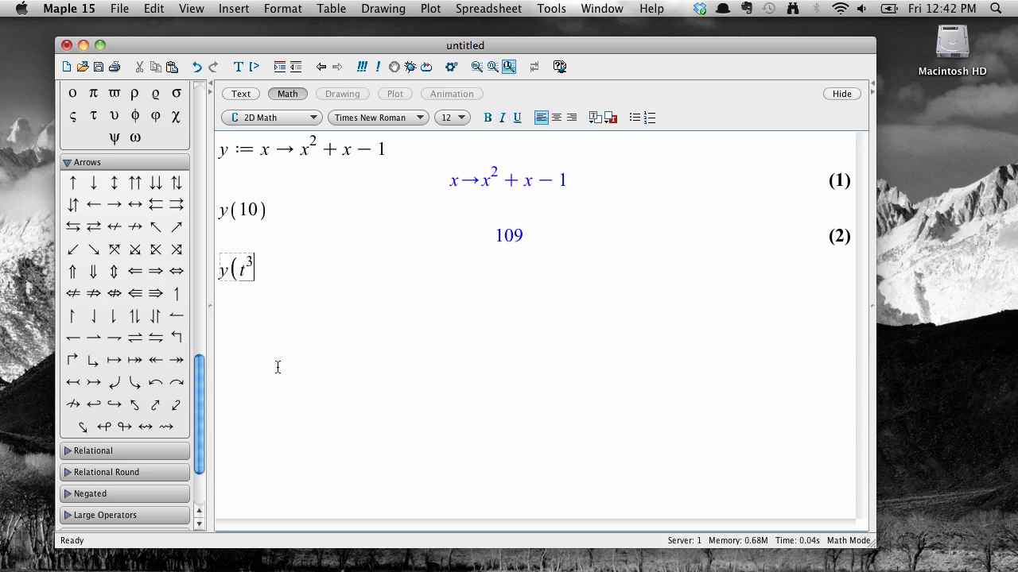
{"action": "type", "text": "-t)"}
{"action": "key", "text": "Return"}
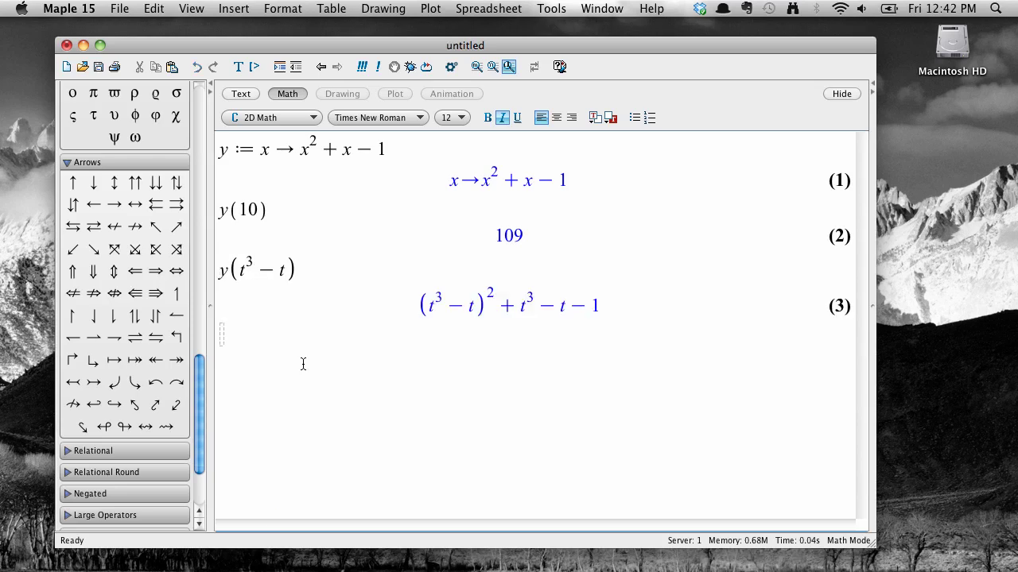
{"action": "right_click", "coordinate": [468, 316]}
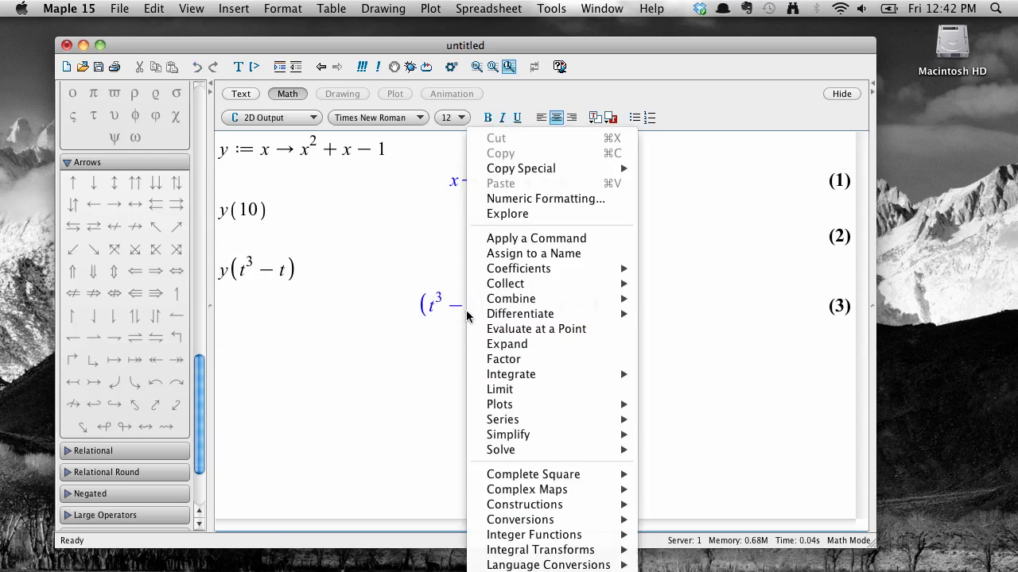
{"action": "left_click", "coordinate": [493, 344]}
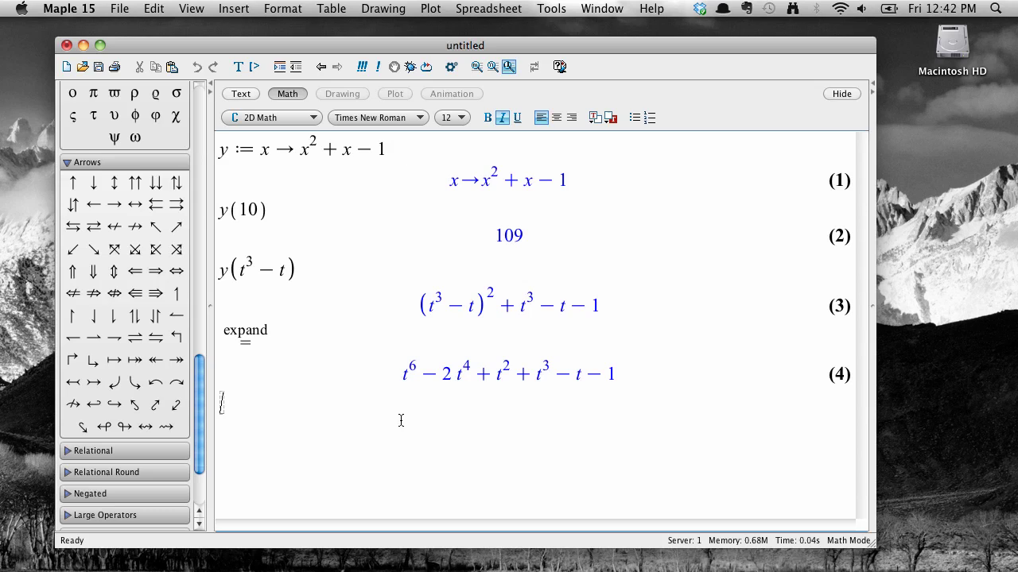
Define u := x → 1/x, then evaluate y(u(x)) to get 1/x² + 1/x − 1
{"action": "type", "text": "u := x"}
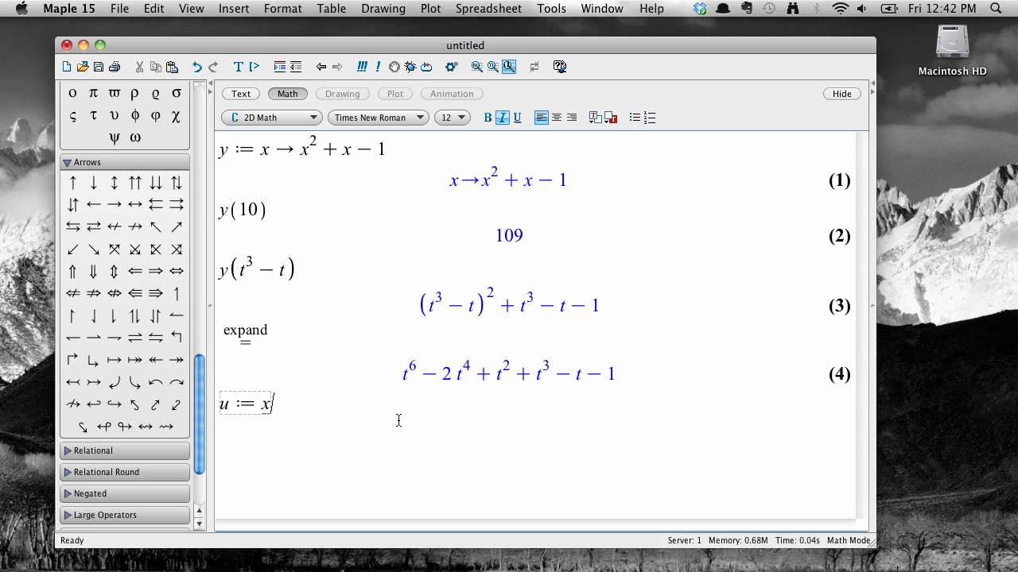
{"action": "left_click", "coordinate": [114, 204]}
{"action": "type", "text": "1/x"}
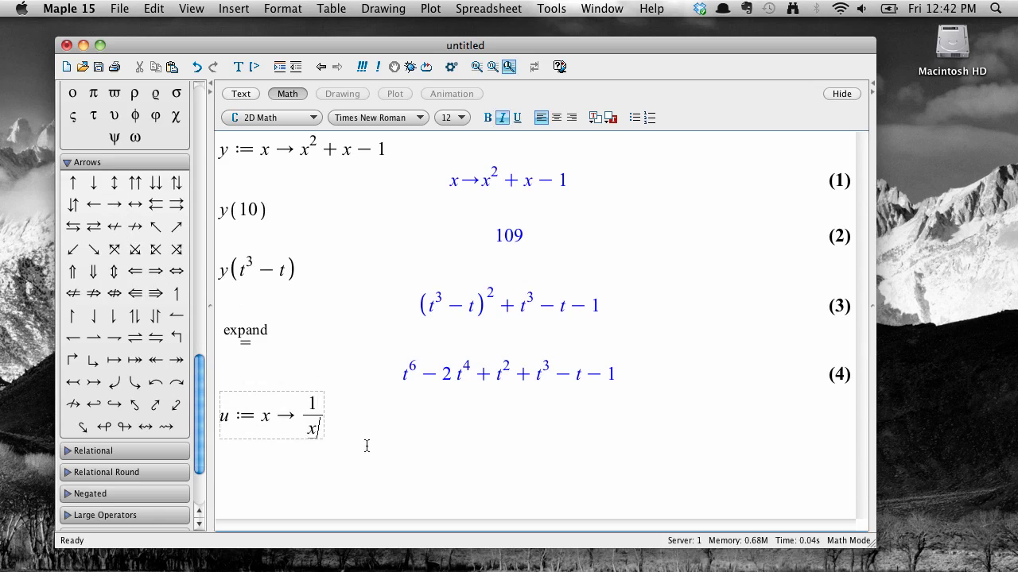
{"action": "key", "text": "Return"}
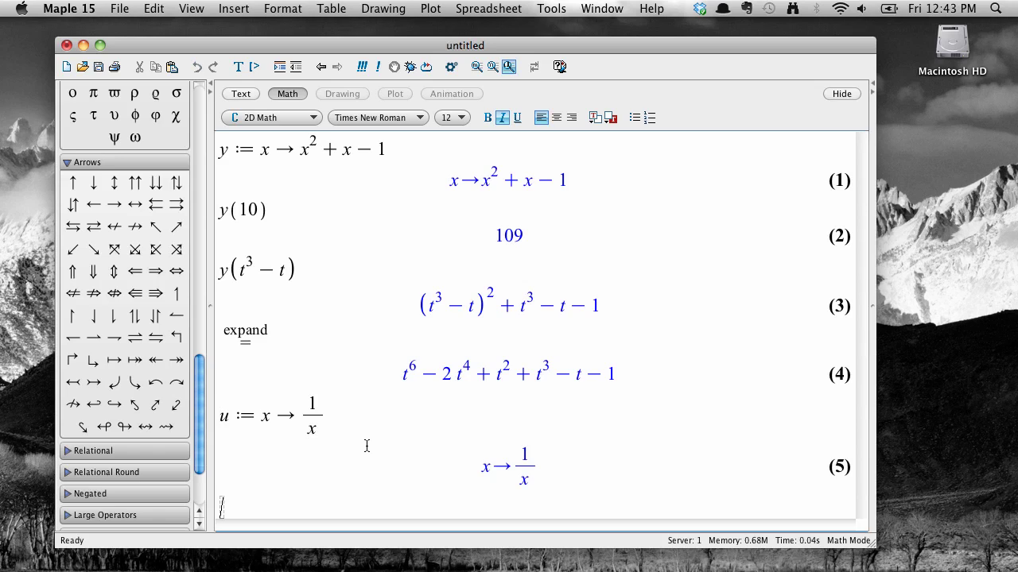
{"action": "type", "text": "y(u(x))"}
{"action": "key", "text": "Return"}
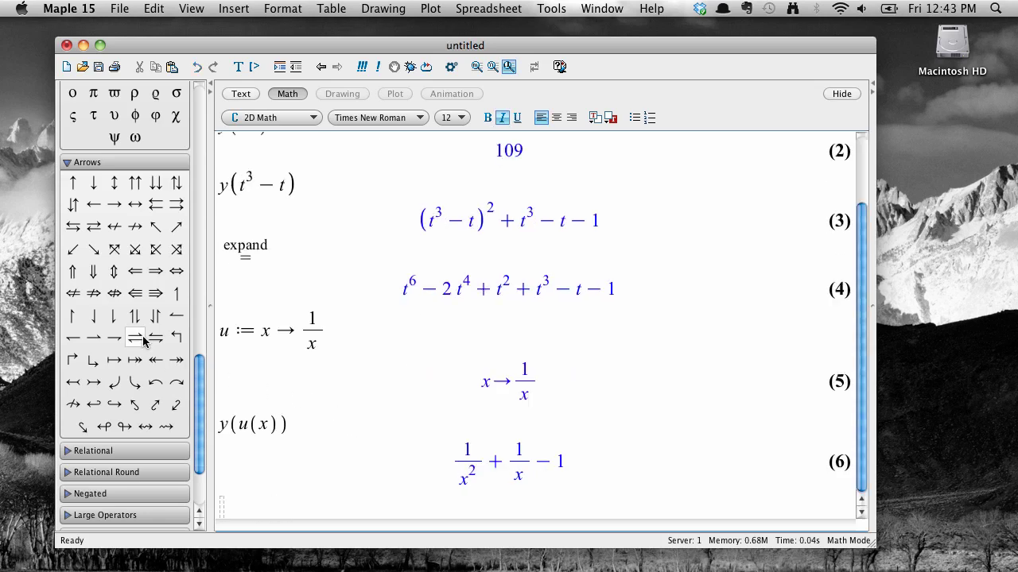
Insert the arrow-function template, filling in name g and argument x
{"action": "scroll", "coordinate": [146, 341], "scroll_direction": "up", "scroll_amount": 15}
{"action": "scroll", "coordinate": [146, 340], "scroll_direction": "up", "scroll_amount": 5}
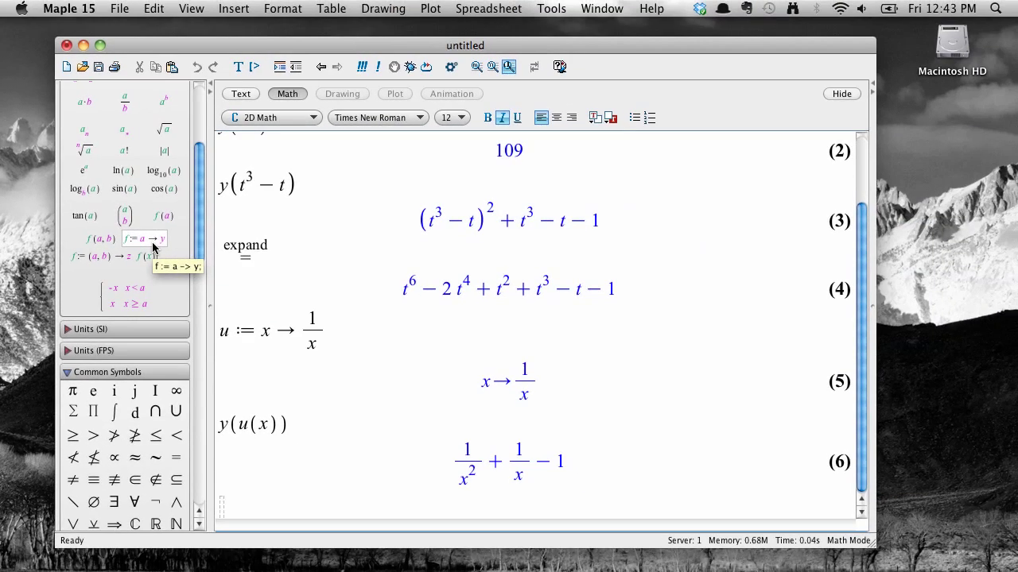
{"action": "left_click", "coordinate": [154, 247]}
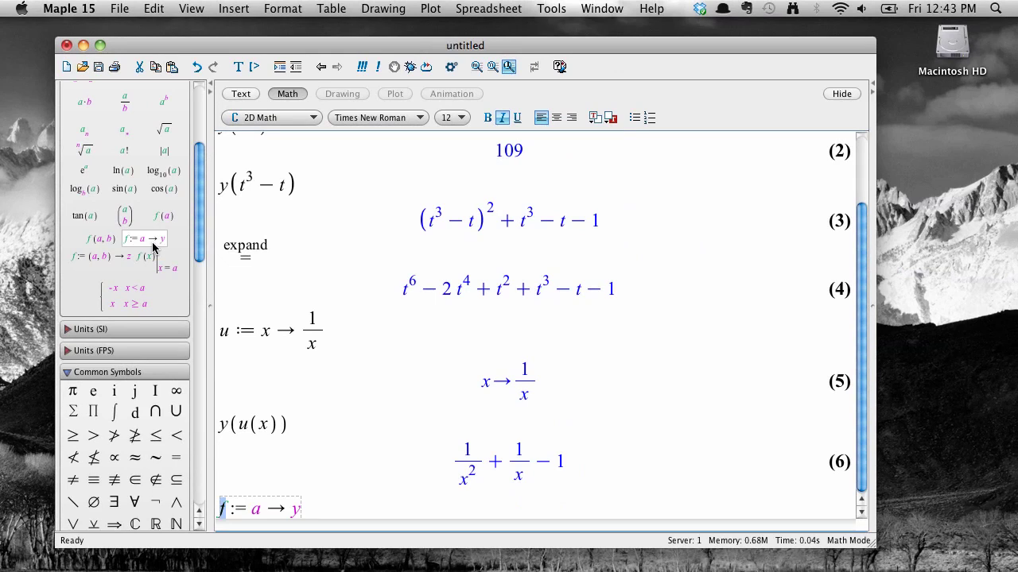
{"action": "type", "text": "g"}
{"action": "key", "text": "Tab"}
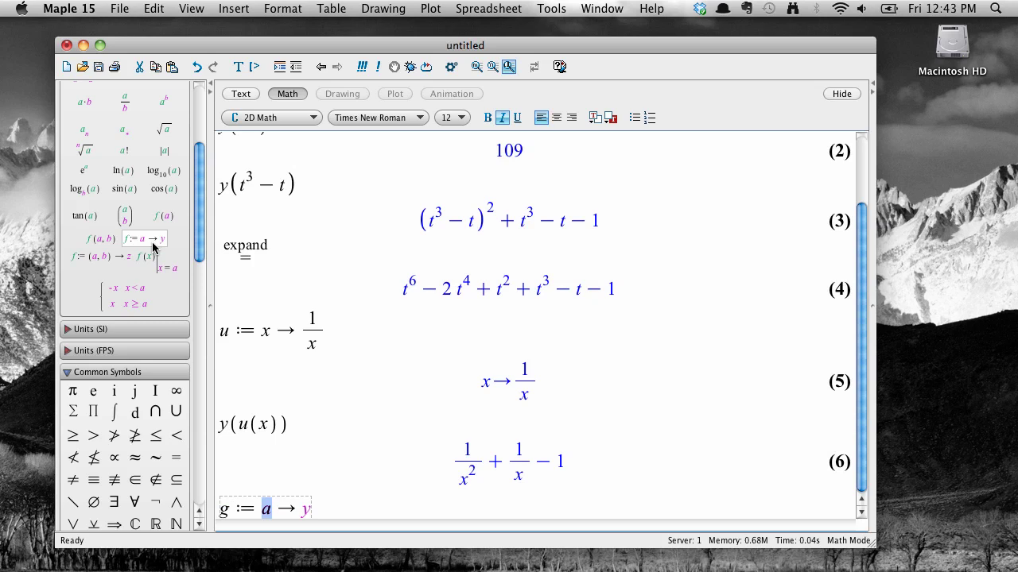
{"action": "type", "text": "x"}
{"action": "key", "text": "Tab"}
Enter the body e^(−x)·cos(x) and execute the definition of g
{"action": "scroll", "coordinate": [154, 248], "scroll_direction": "up", "scroll_amount": 1}
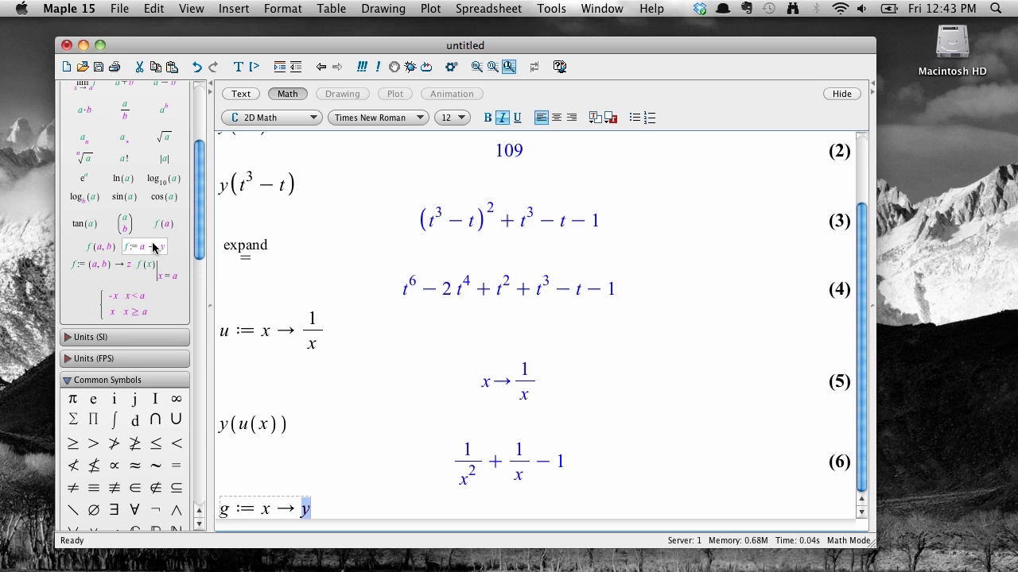
{"action": "left_click", "coordinate": [94, 183]}
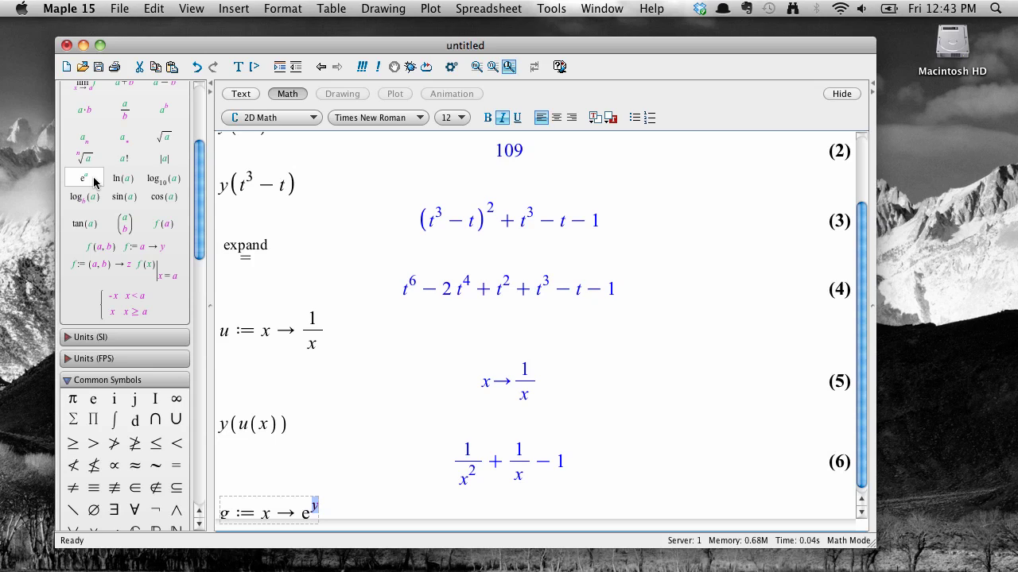
{"action": "type", "text": "-x"}
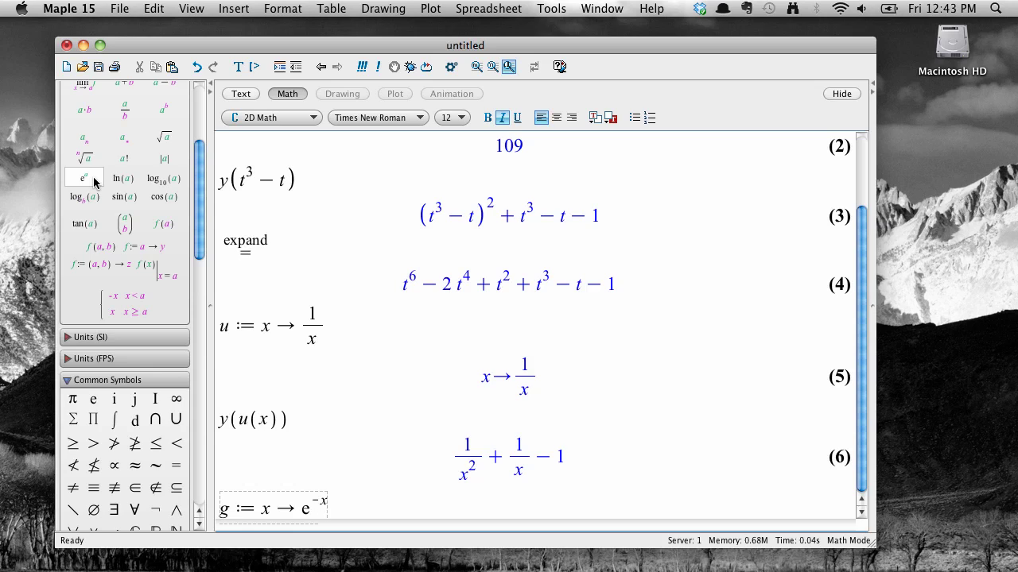
{"action": "key", "text": "Right"}
{"action": "type", "text": "*"}
{"action": "type", "text": "cos(x)"}
{"action": "key", "text": "Return"}
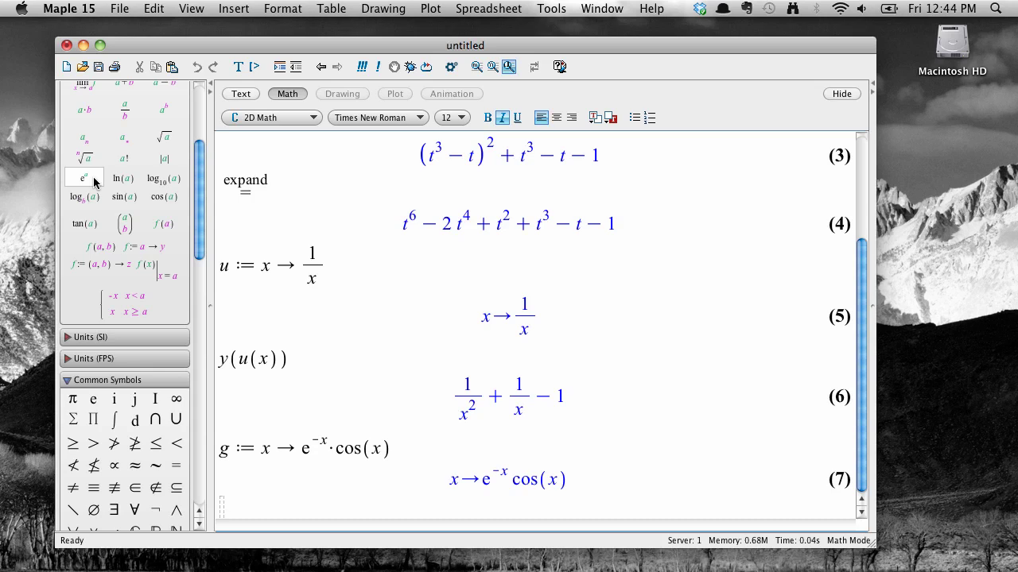
Compute evalf(g(1)) = 0.1987661104, then differentiate g from output (7)
{"action": "type", "text": "evalf(g(1))"}
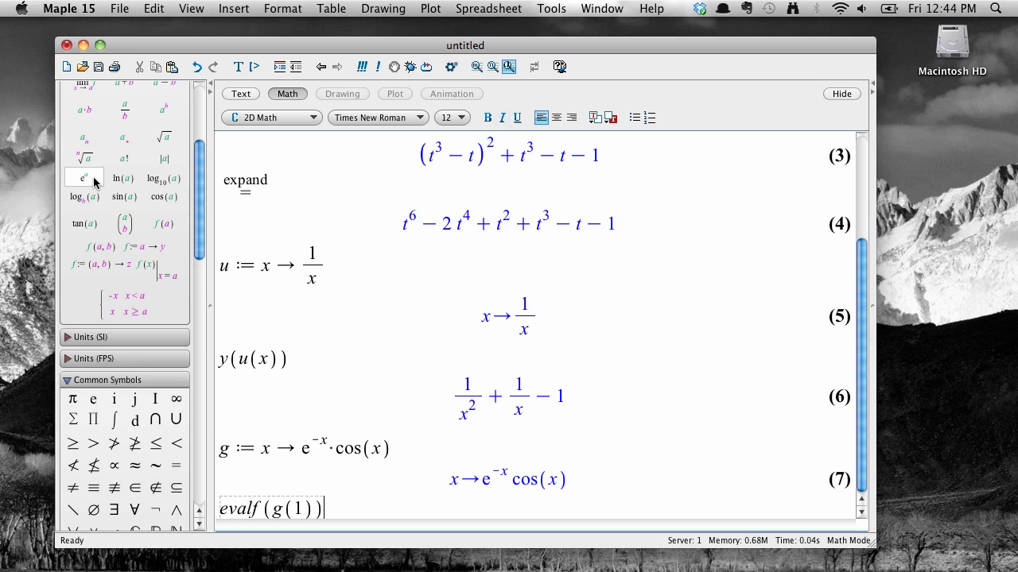
{"action": "key", "text": "Return"}
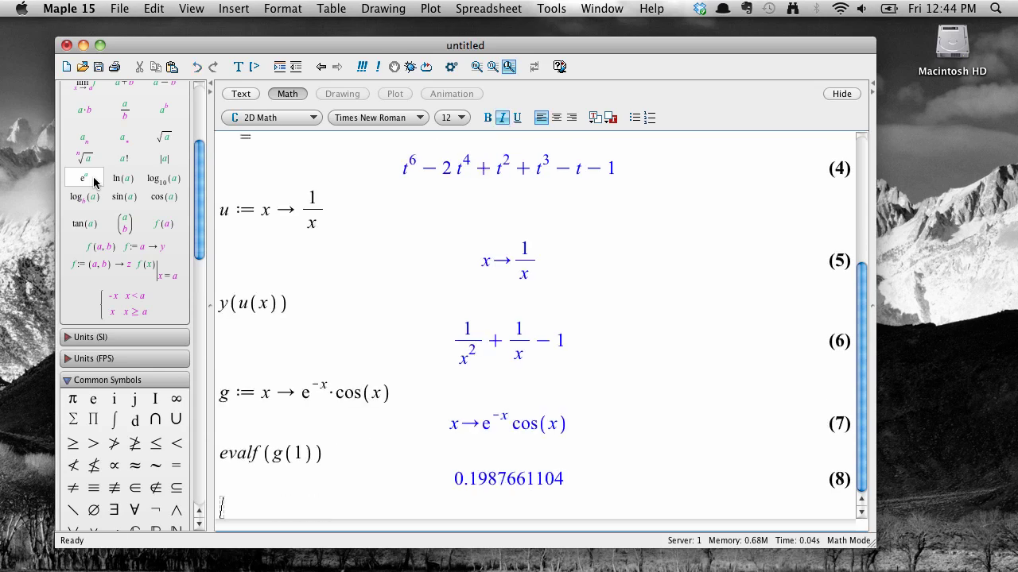
{"action": "right_click", "coordinate": [545, 428]}
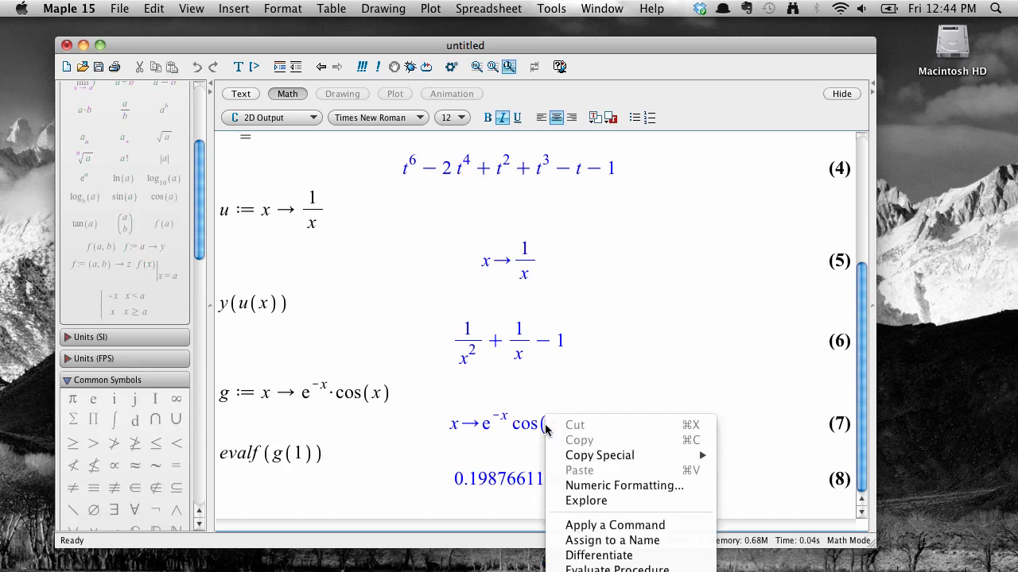
{"action": "left_click", "coordinate": [583, 555]}
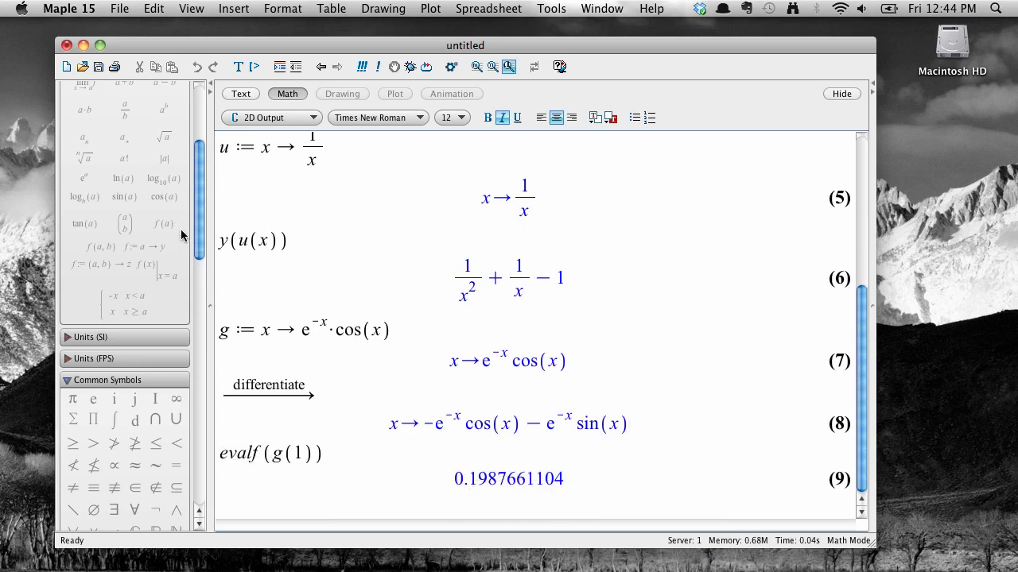
Evaluate g'(x) on a new line to get −e^(−x)cos(x) − e^(−x)sin(x)
{"action": "left_click", "coordinate": [260, 509]}
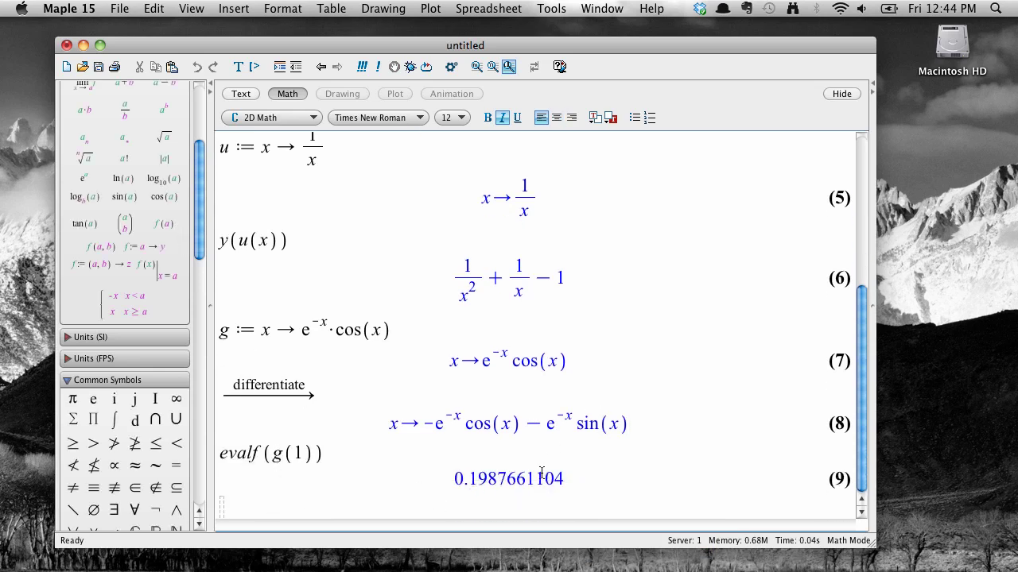
{"action": "type", "text": "g'(x)"}
{"action": "key", "text": "Return"}
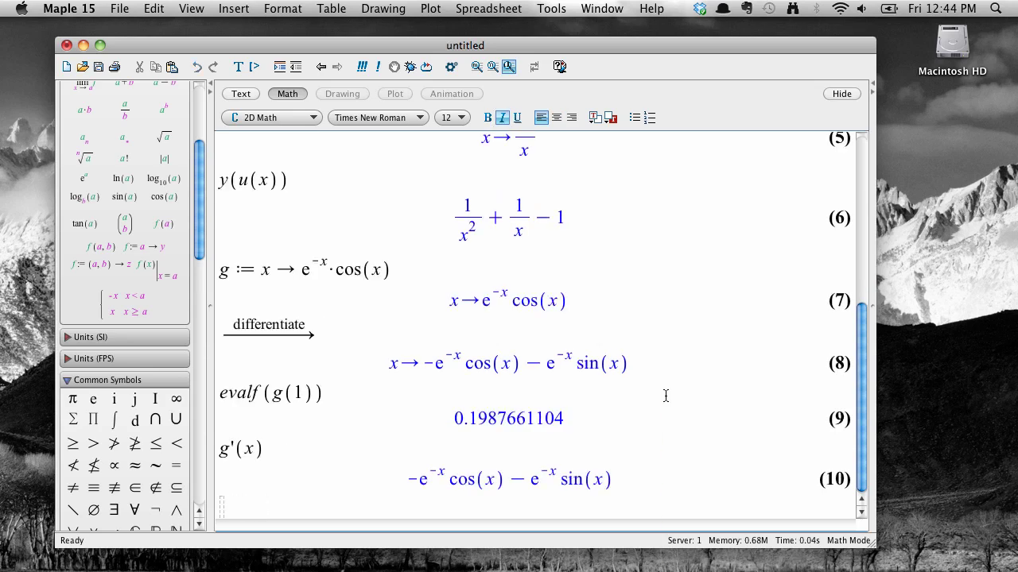